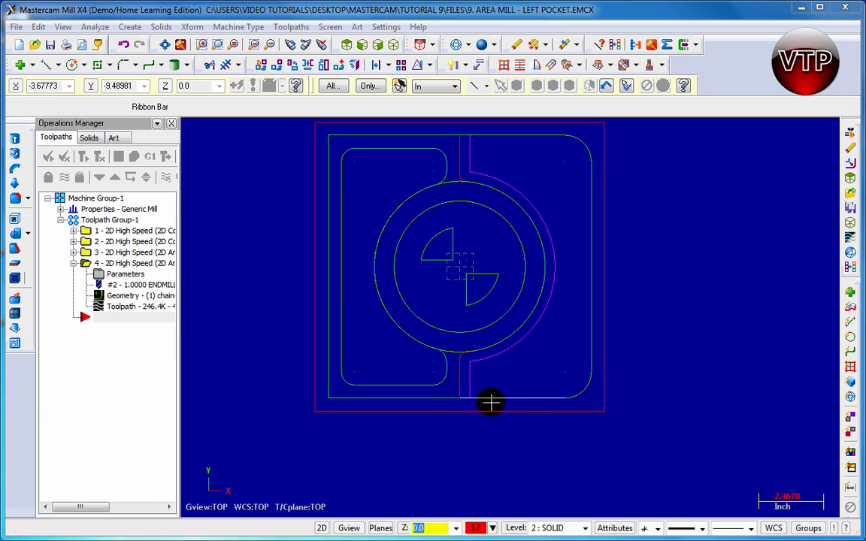
Step: Delete the old magenta offset arc chain beside the right pocket
left_click(556, 320)
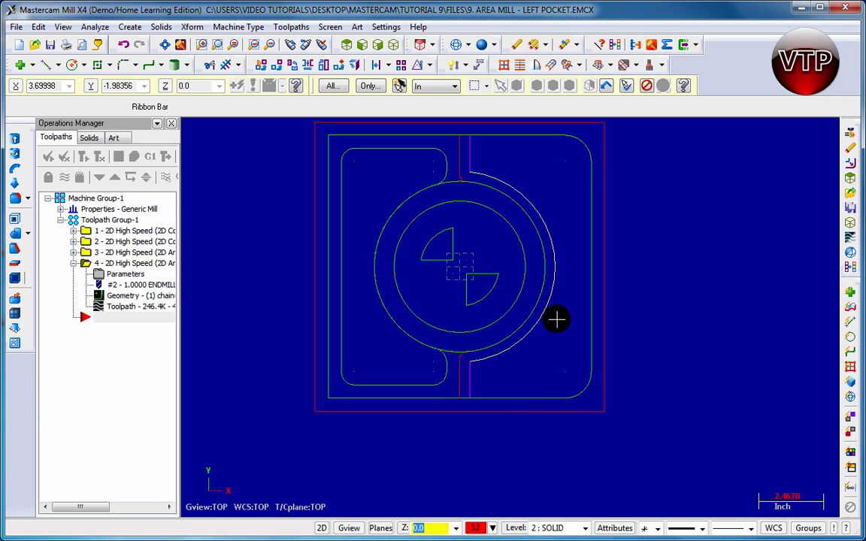
left_click(469, 153)
key("Return")
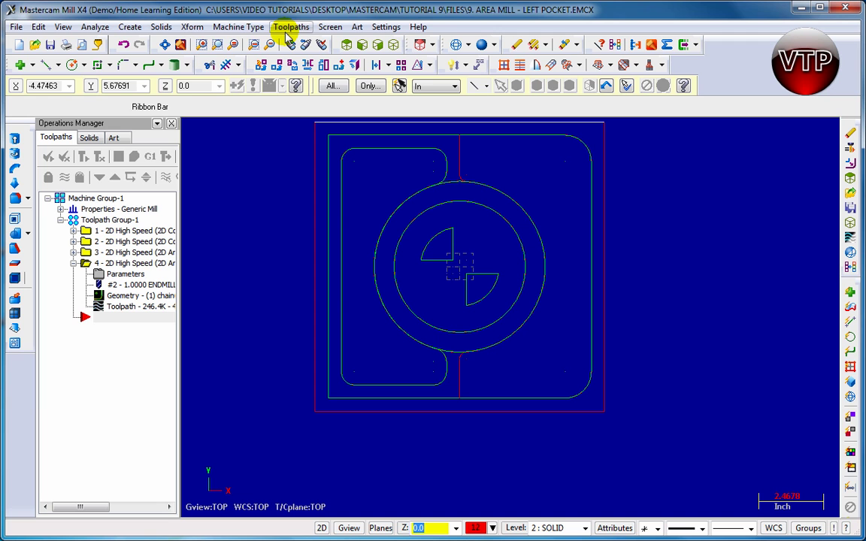
Step: Copy the right pocket contour, chained from its top vertical line, offset by 3/8 (0.375) inch
left_click(191, 27)
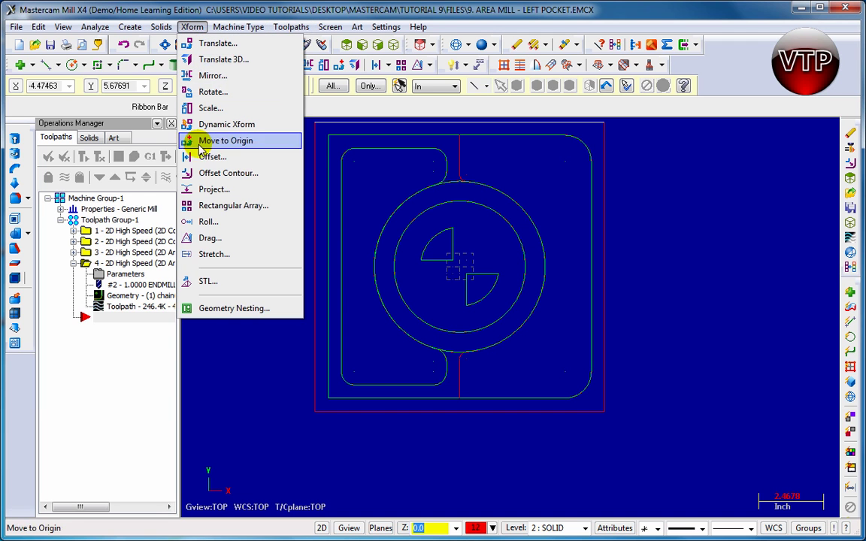
left_click(220, 173)
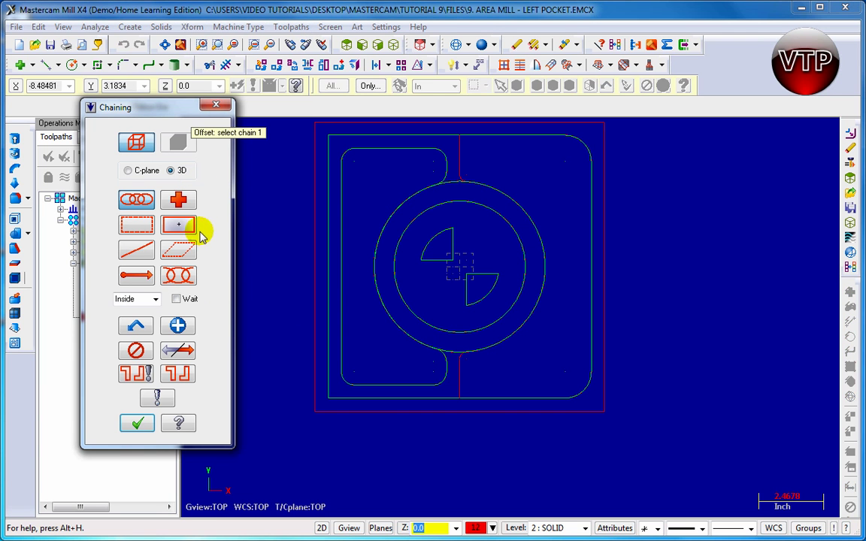
left_click(460, 141)
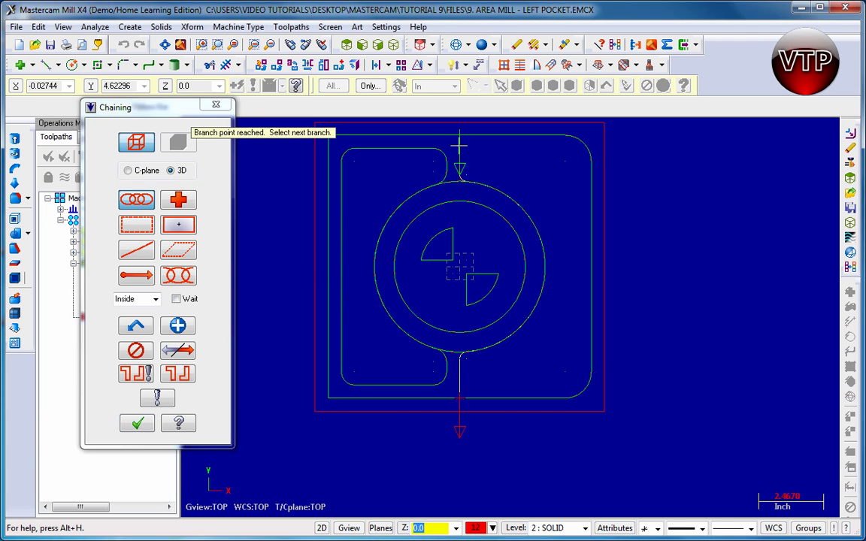
left_click(157, 400)
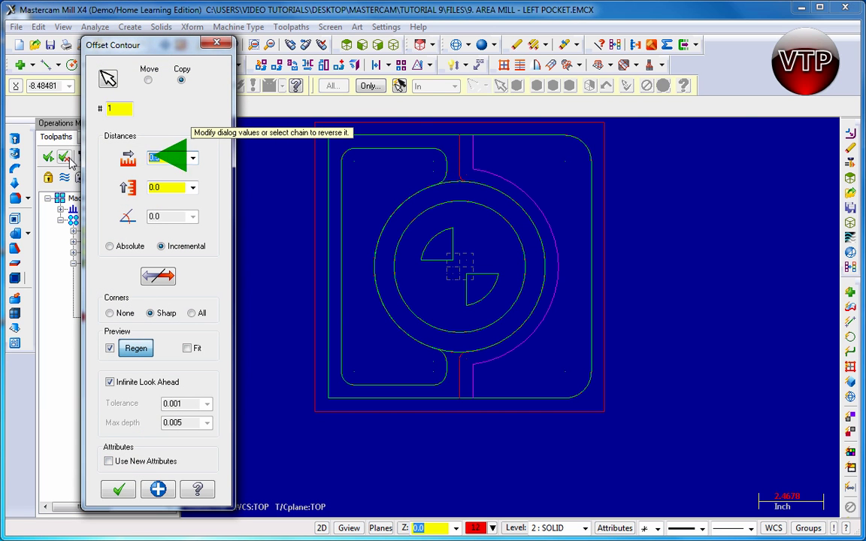
type("3")
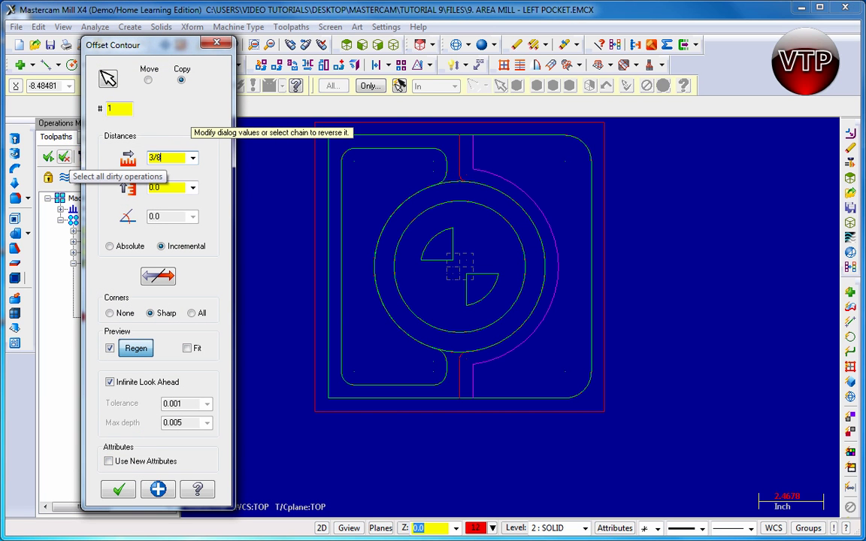
type("/8")
key("Return")
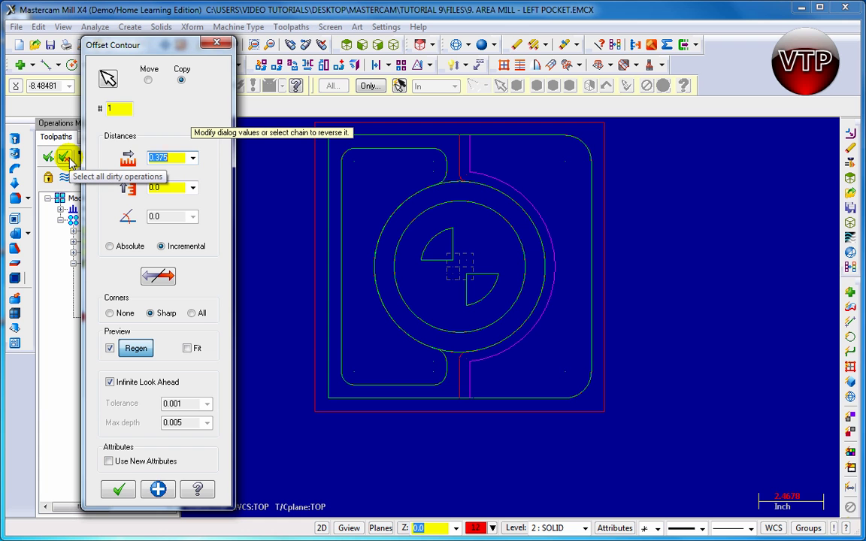
left_click(158, 489)
left_click(135, 424)
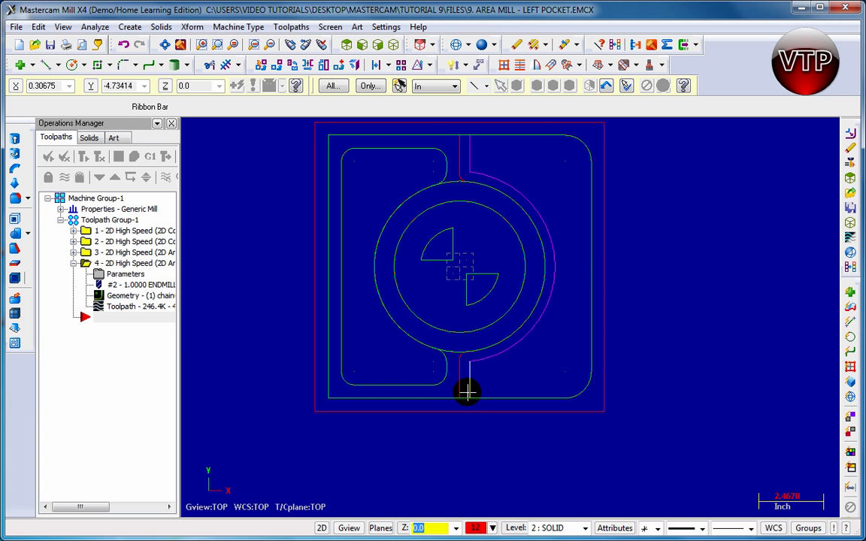
Step: Break the offset arc and pocket top edge at their intersection, accepting the toolpath association warning
scroll(480, 408, "down", 1)
scroll(480, 408, "up", 3)
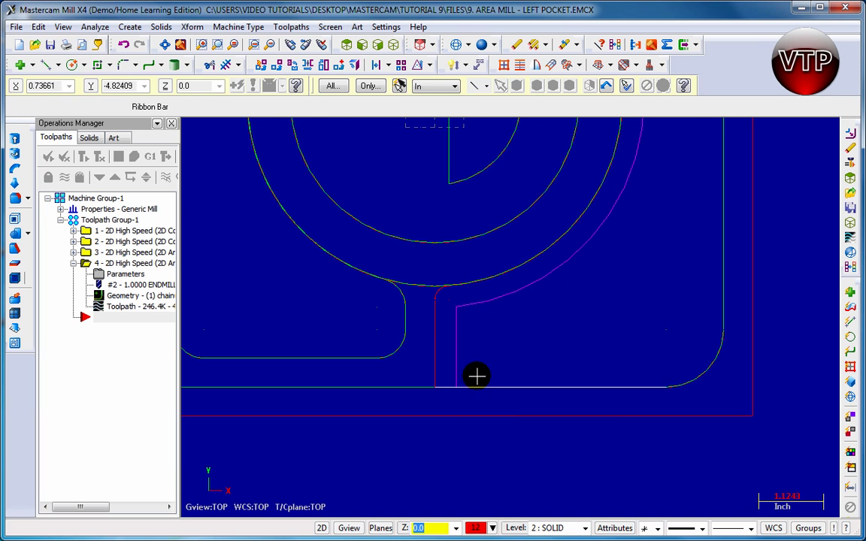
scroll(477, 377, "down", 1)
scroll(491, 232, "up", 1)
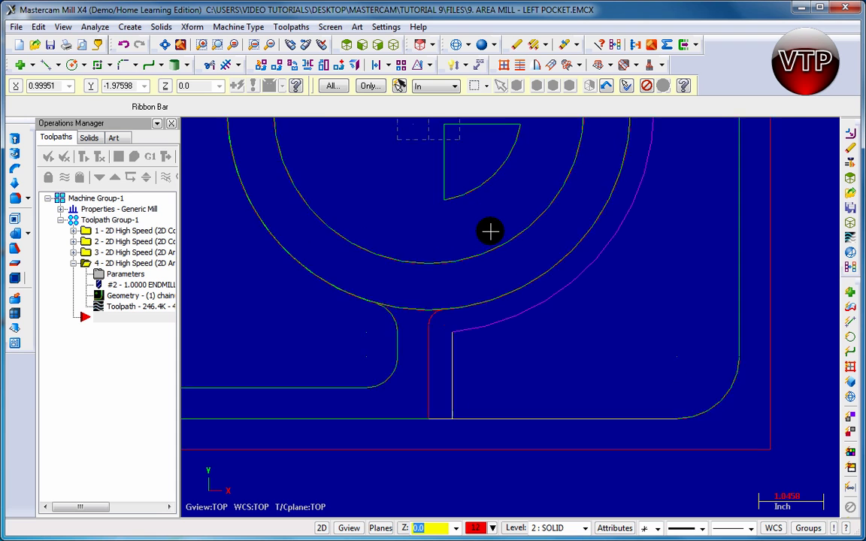
scroll(490, 232, "down", 4)
scroll(490, 231, "down", 3)
scroll(487, 143, "up", 6)
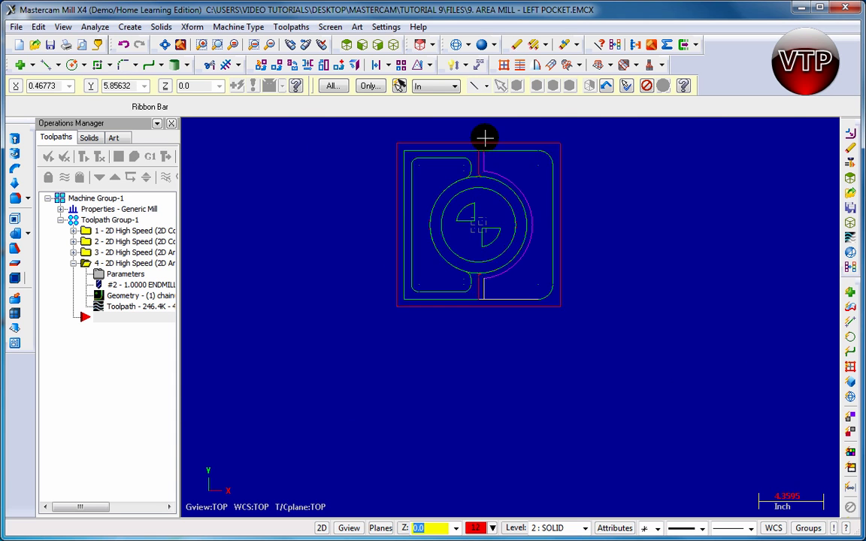
scroll(485, 147, "up", 3)
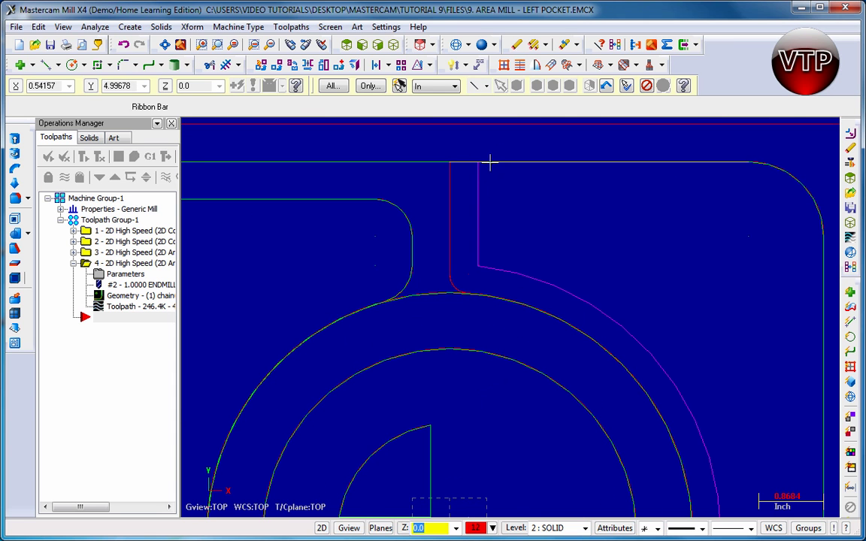
left_click(495, 266)
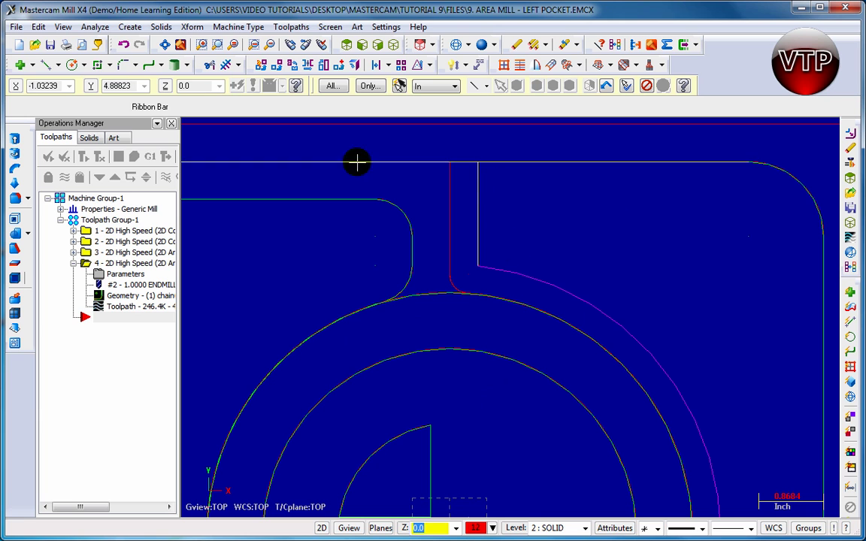
left_click(226, 67)
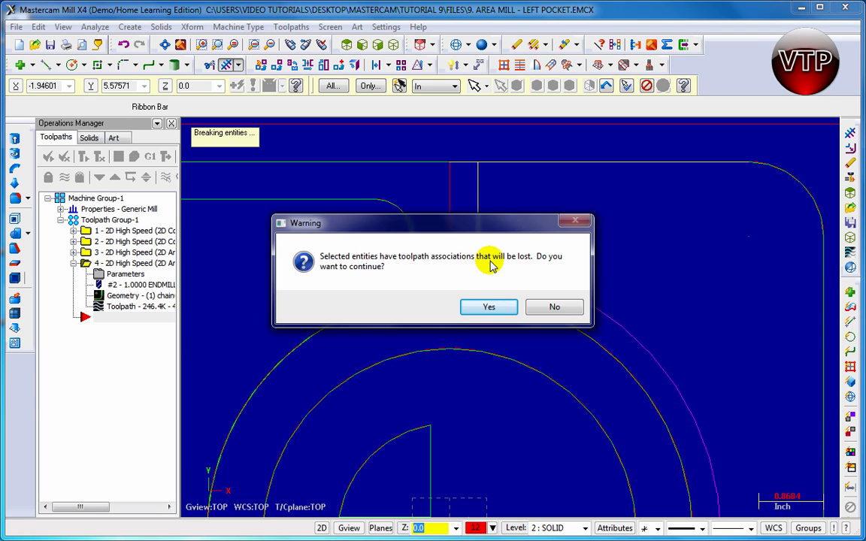
left_click(487, 307)
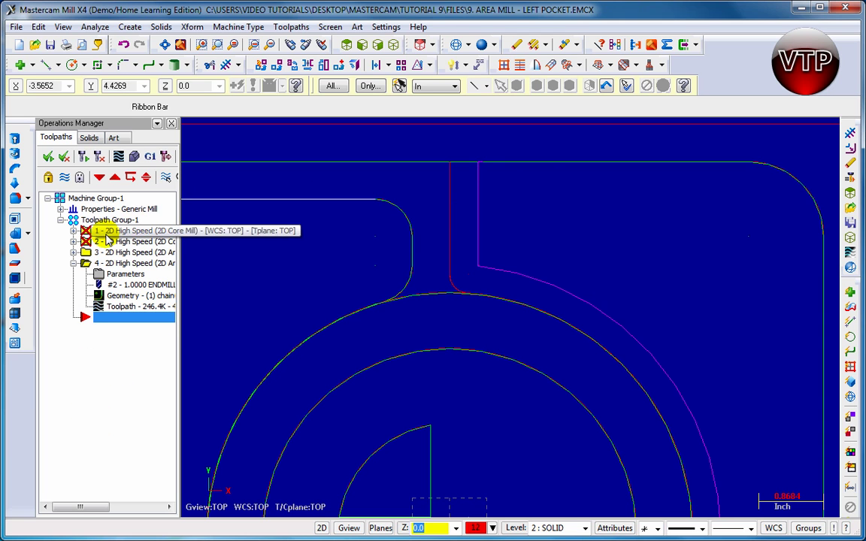
left_click(106, 378)
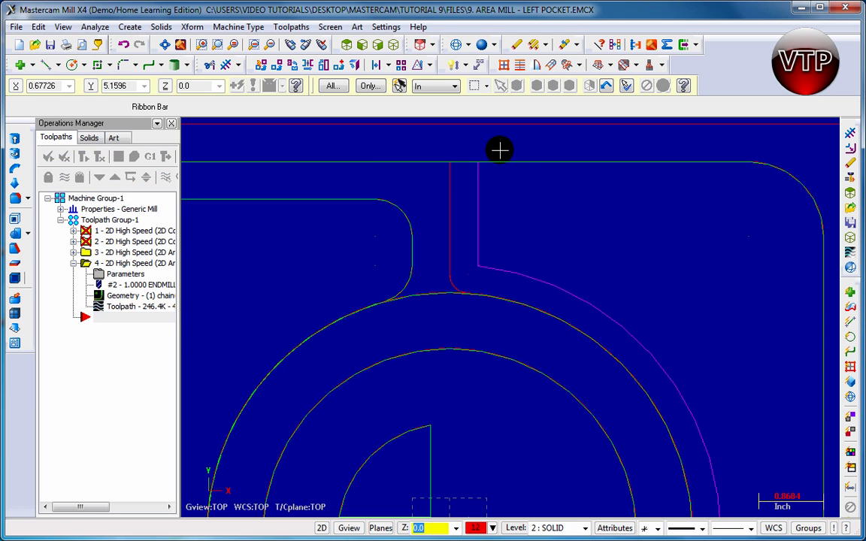
Step: Fit the whole part in view and start a new 2D High Speed toolpath
scroll(661, 309, "down", 5)
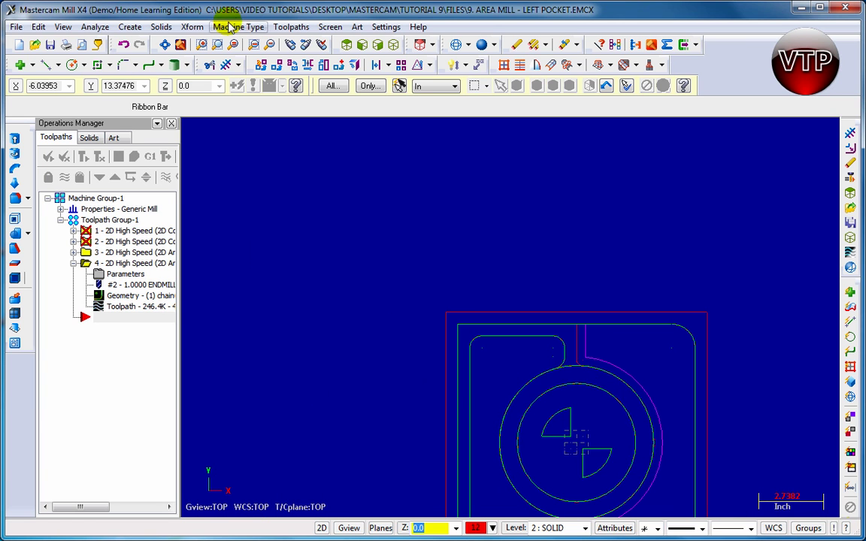
left_click(165, 44)
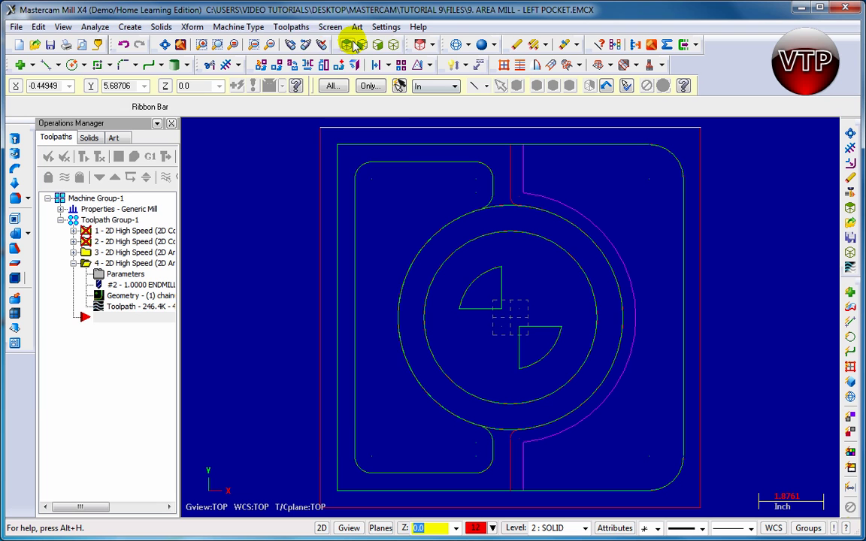
left_click(291, 27)
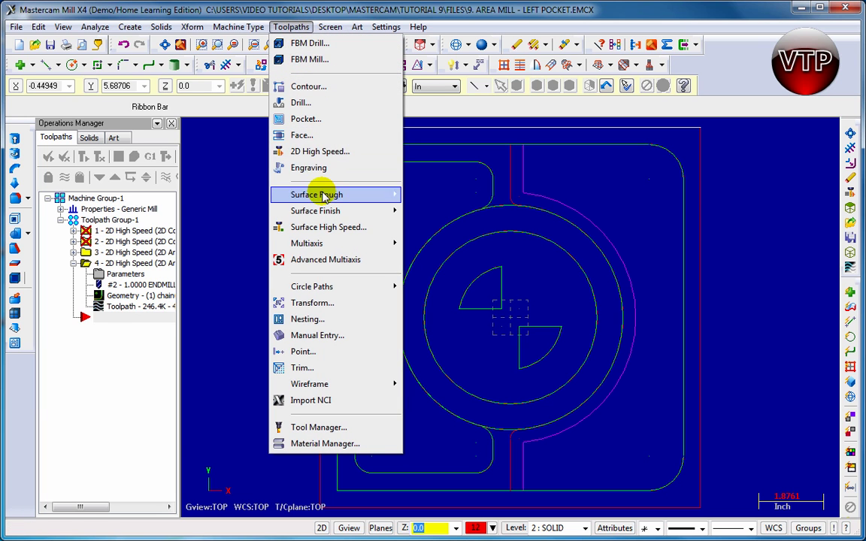
left_click(316, 156)
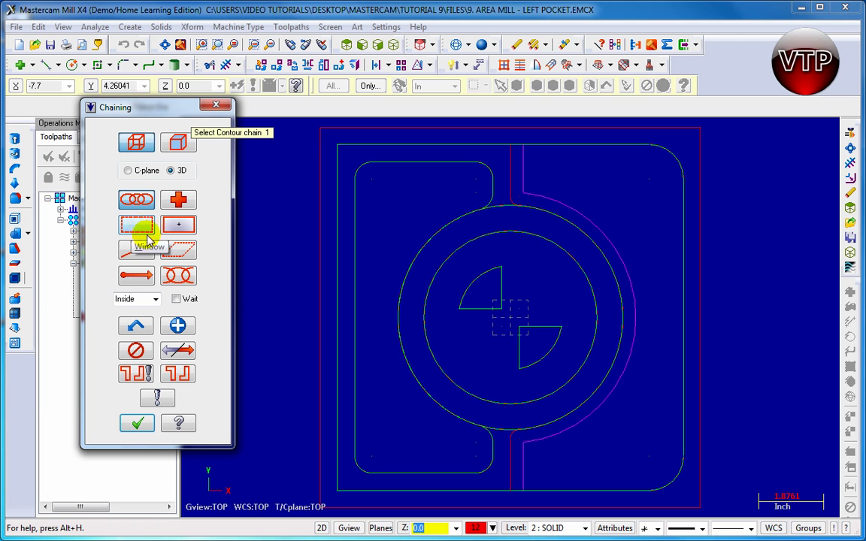
Step: Chain the curved contour beside the ring and the outer right boundary for the toolpath
left_click(527, 171)
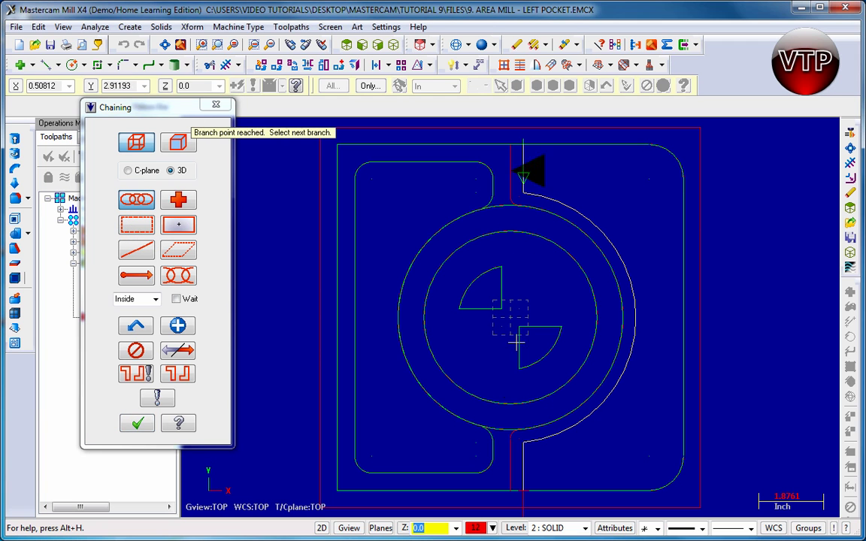
left_click(178, 325)
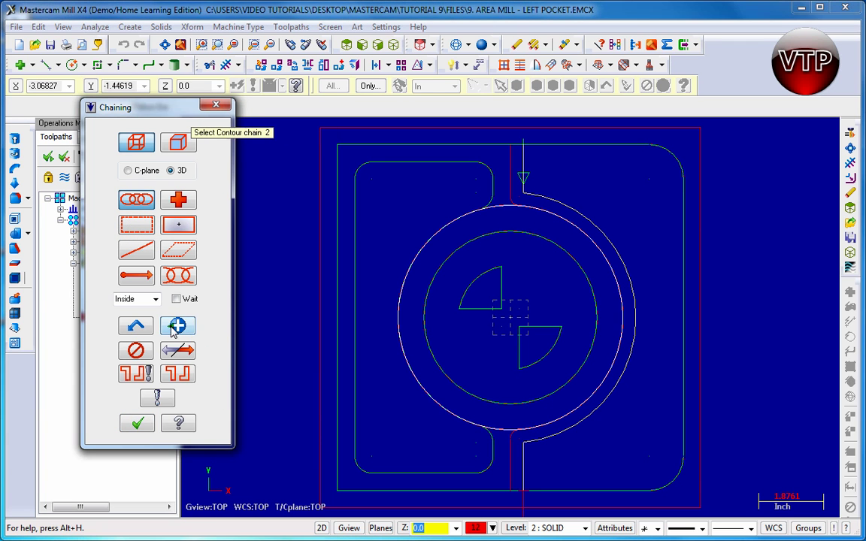
left_click(590, 149)
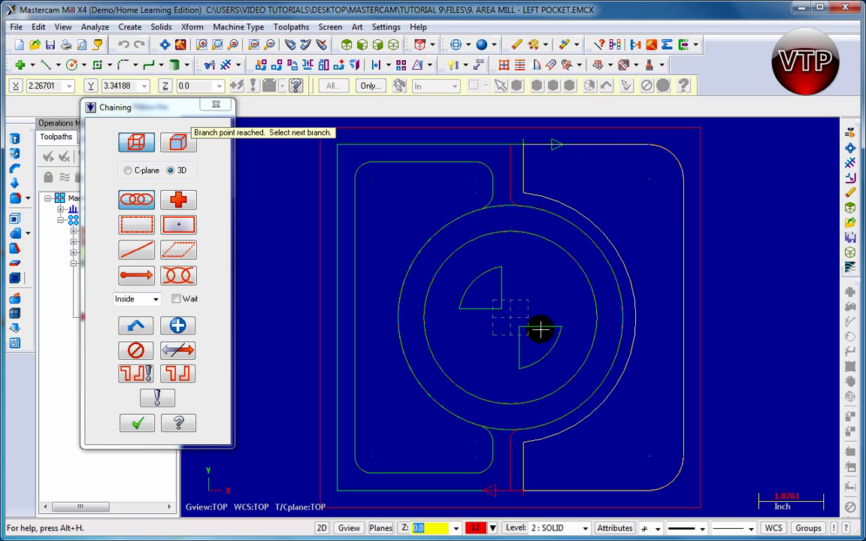
left_click(140, 427)
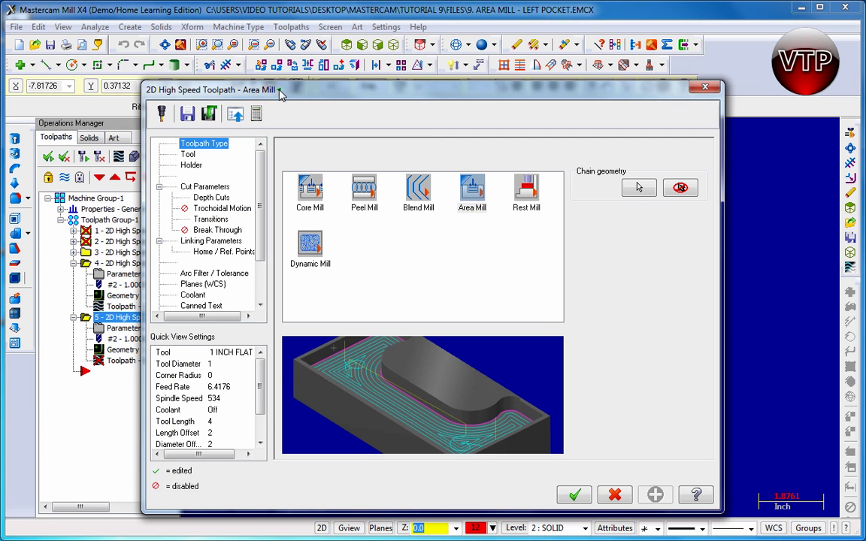
left_click_drag(281, 95, 233, 62)
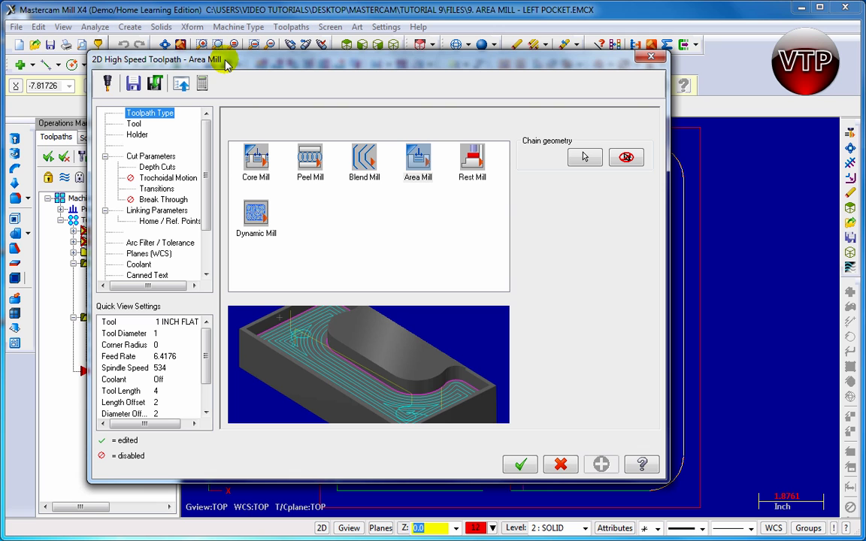
Step: Make it a Blend Mill toolpath using the 3/4 FLAT ENDMILL with Along passes
left_click(365, 167)
left_click(135, 125)
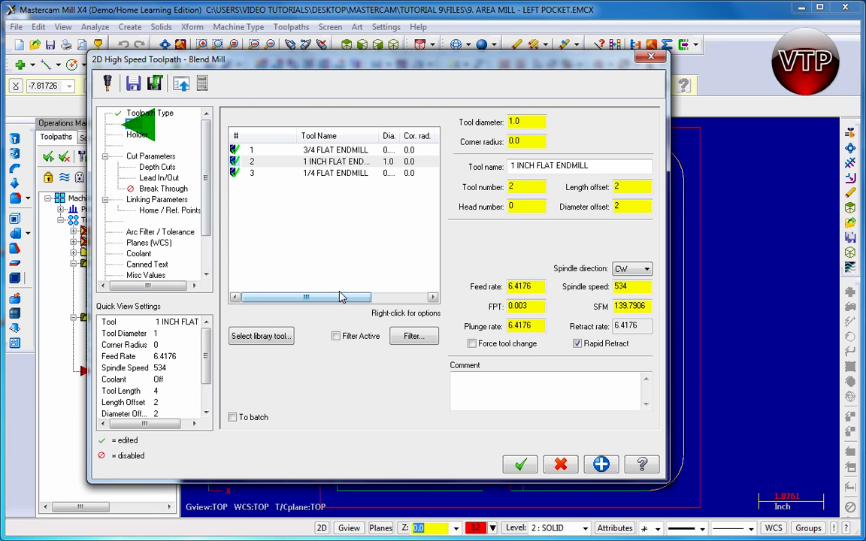
left_click(331, 151)
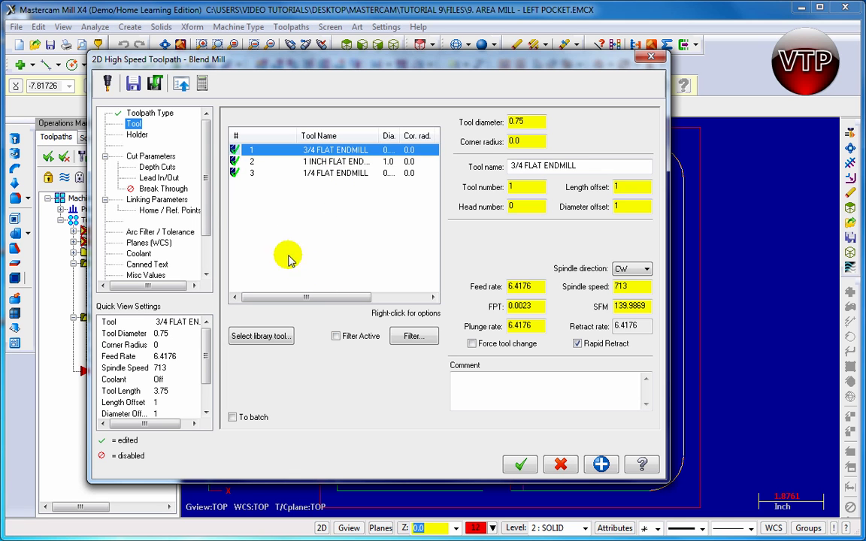
left_click(143, 155)
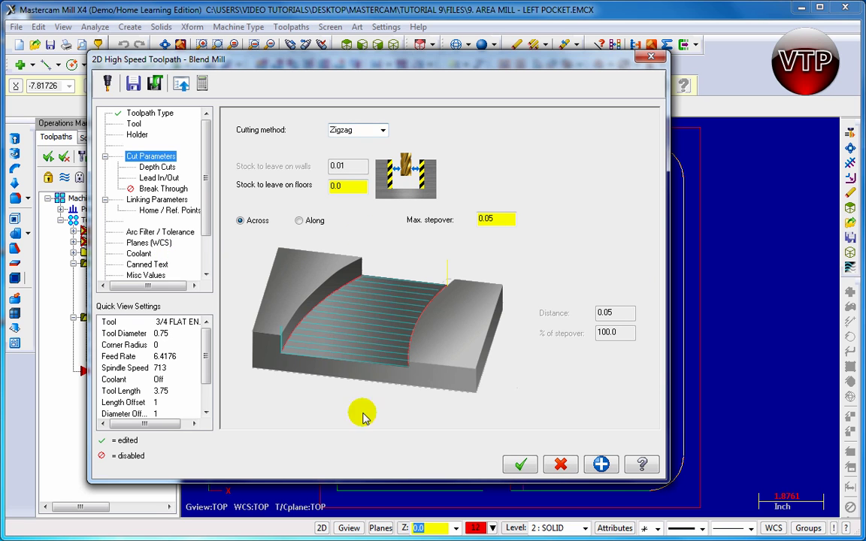
left_click(300, 220)
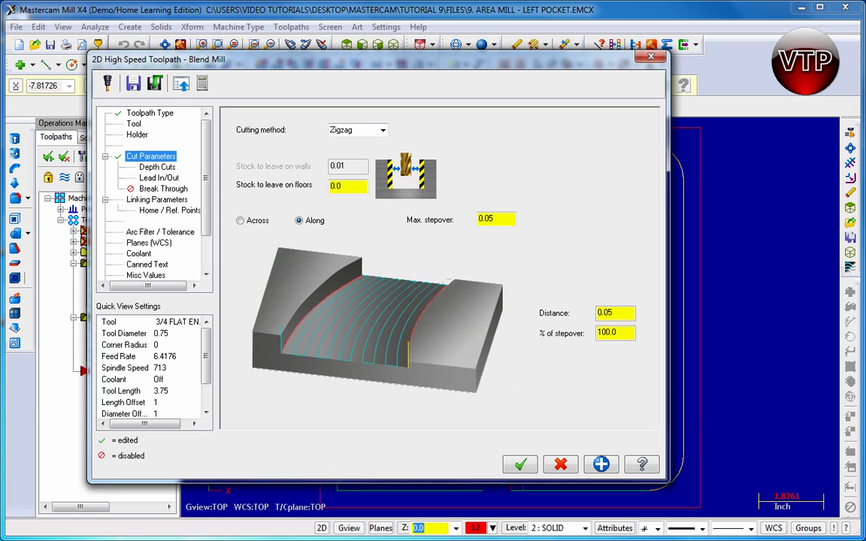
Step: Turn off depth cuts and set the linking depth to -1.5
left_click(143, 167)
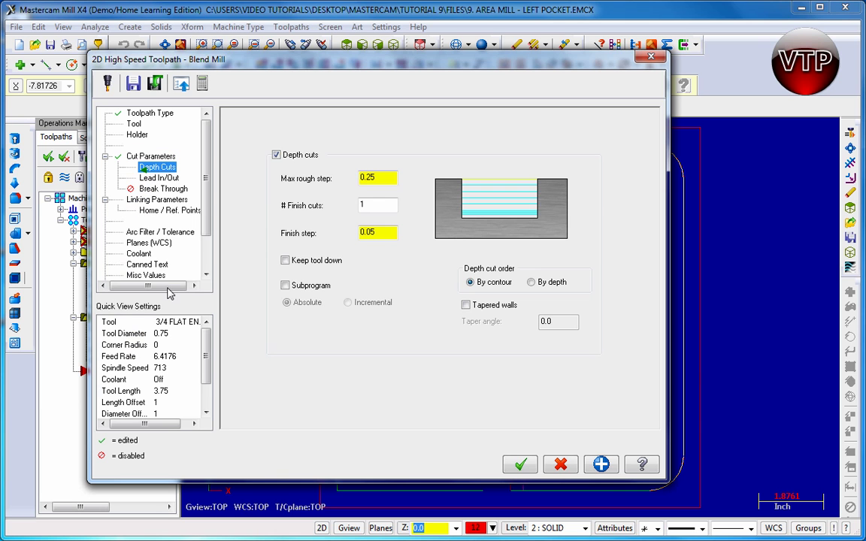
left_click(276, 155)
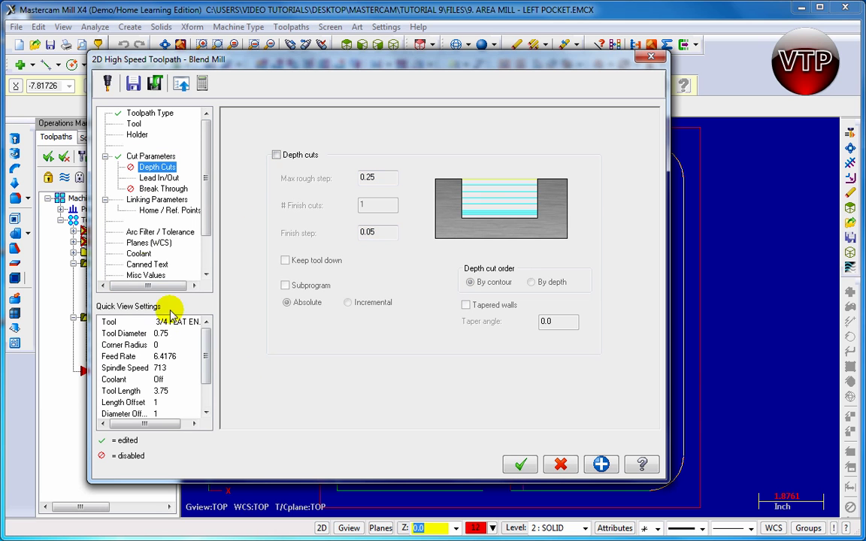
left_click(155, 200)
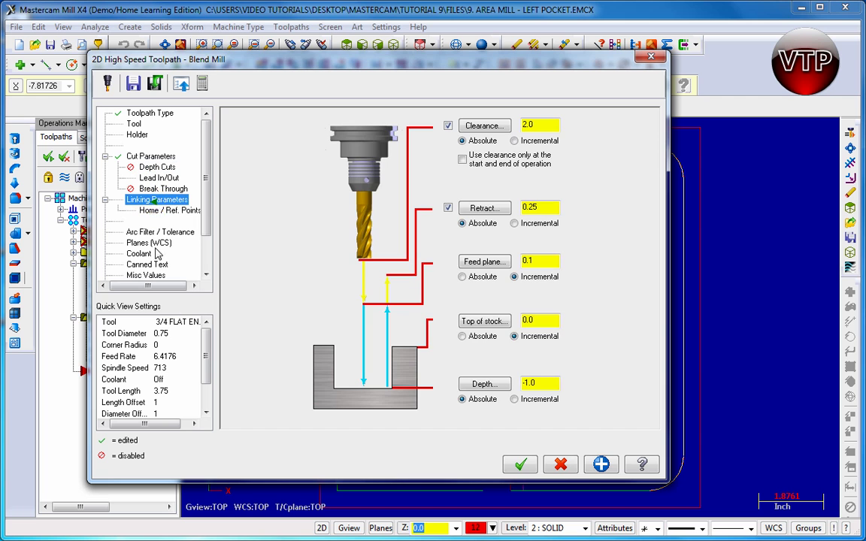
left_click_drag(547, 381, 391, 391)
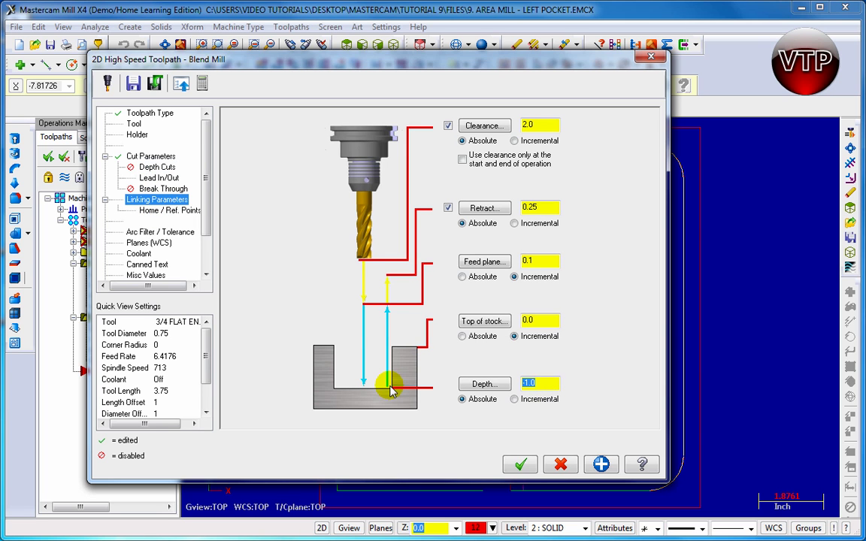
type("-")
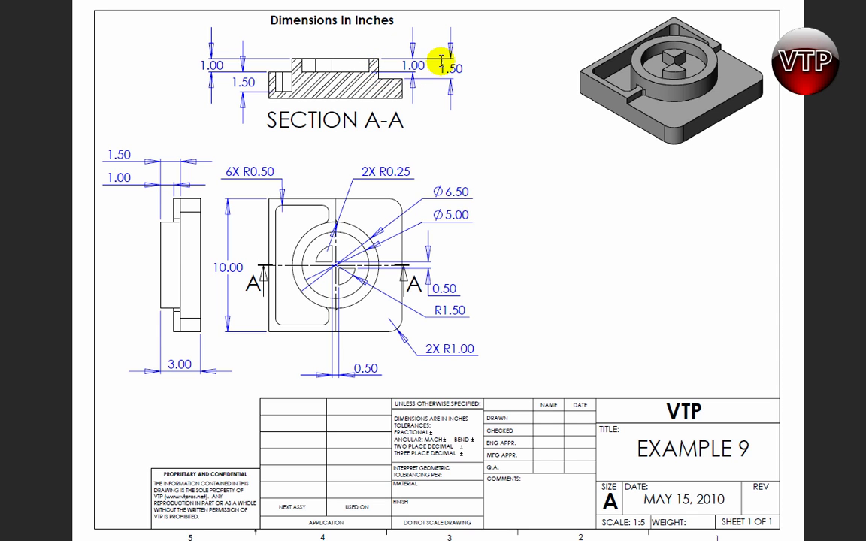
left_click_drag(441, 69, 466, 70)
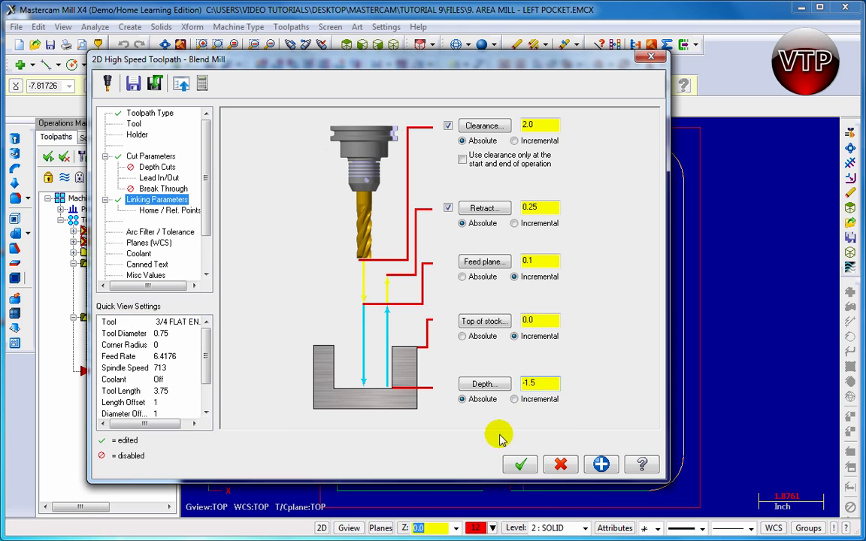
Step: Generate the Blend Mill toolpath in the right pocket and dismiss the chain compensation warning
left_click(521, 465)
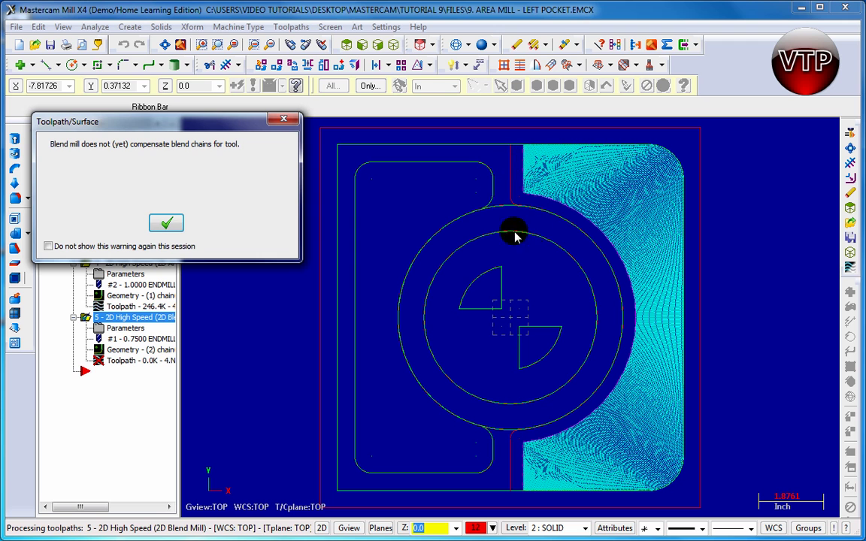
left_click(165, 222)
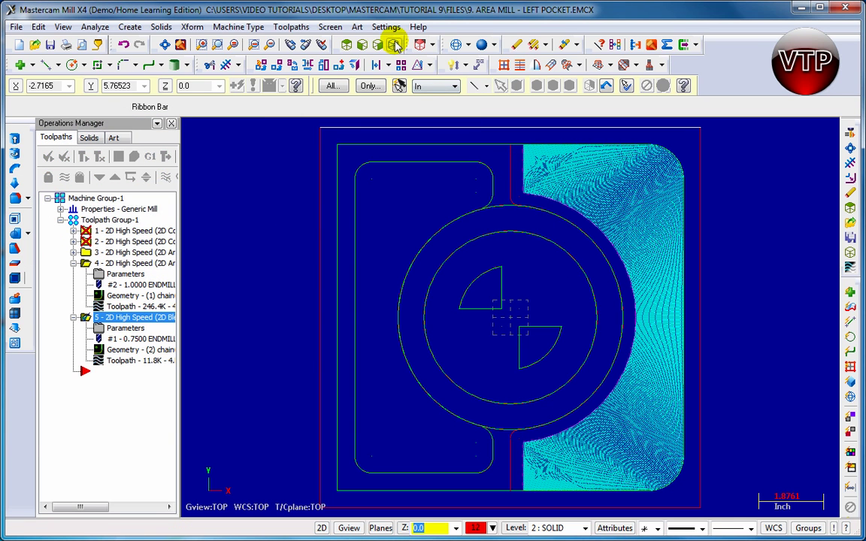
Step: Switch to isometric view to review the finished Blend Mill toolpath
left_click(355, 41)
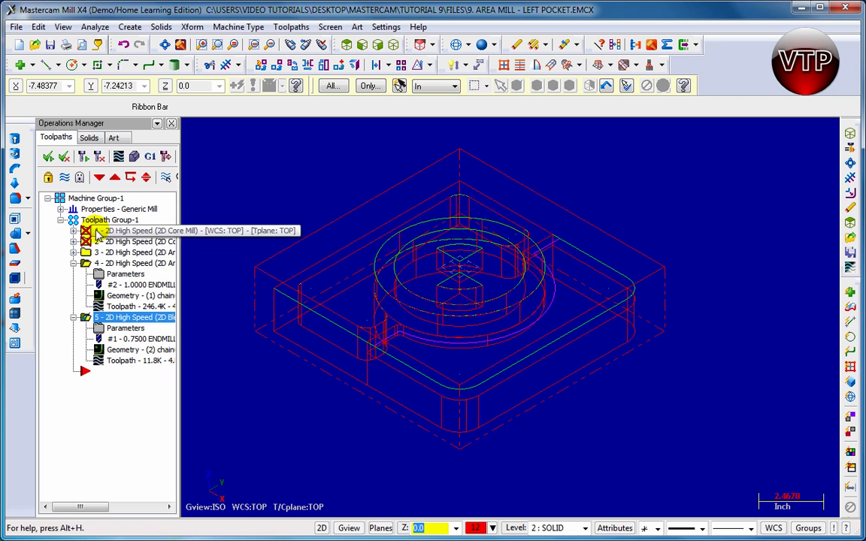
left_click(141, 319)
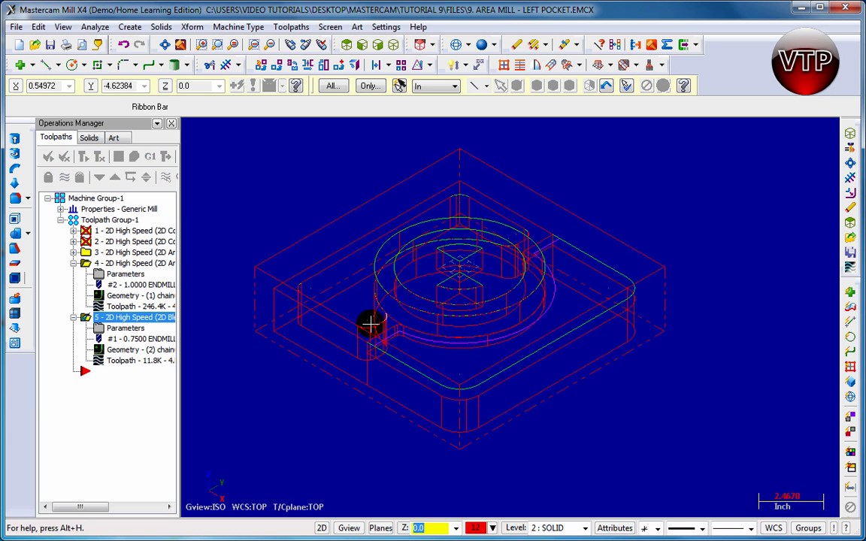